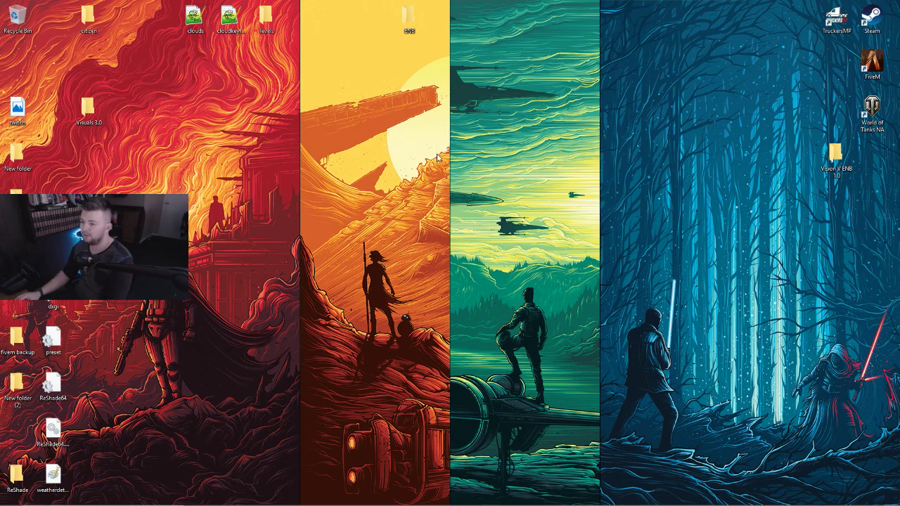
Open the Jesus Tits folder in the Google Drive FiveM folder and locate citizen.rar, then minimize the browser.
left_click(333, 497)
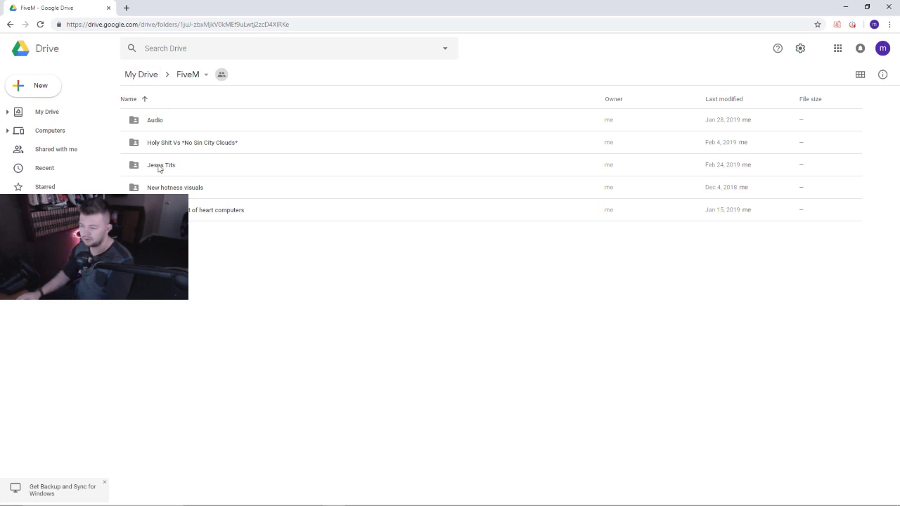
double_click(158, 167)
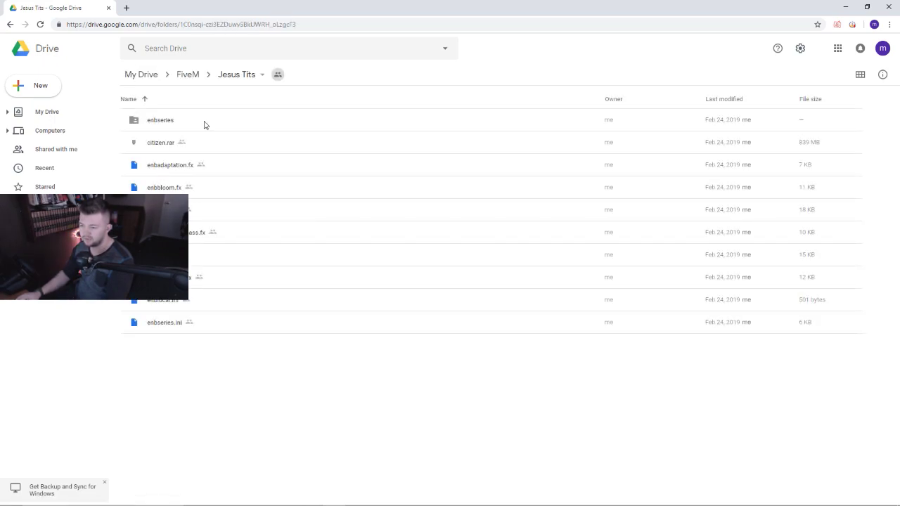
left_click(166, 144)
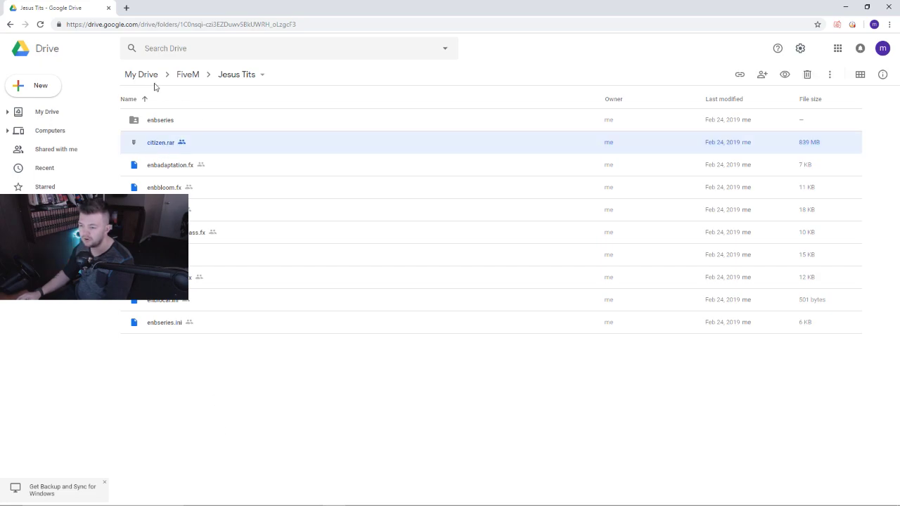
double_click(166, 146)
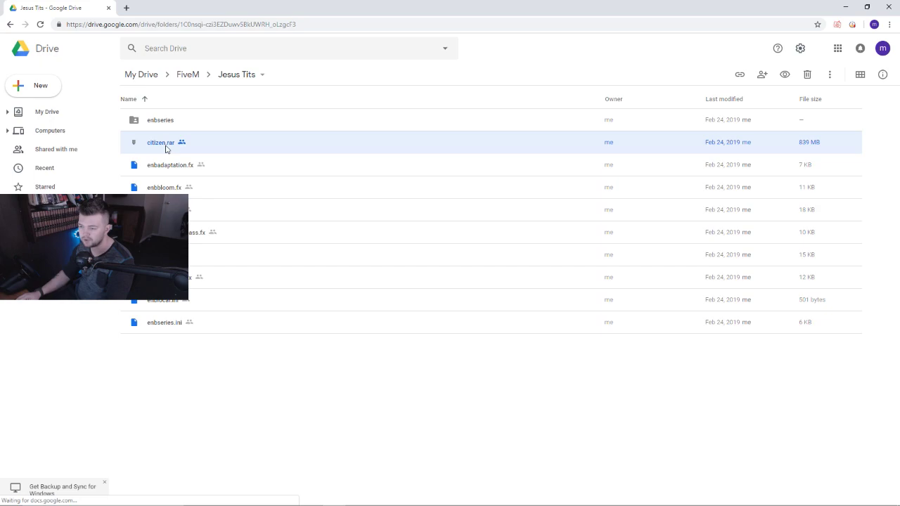
left_click(845, 8)
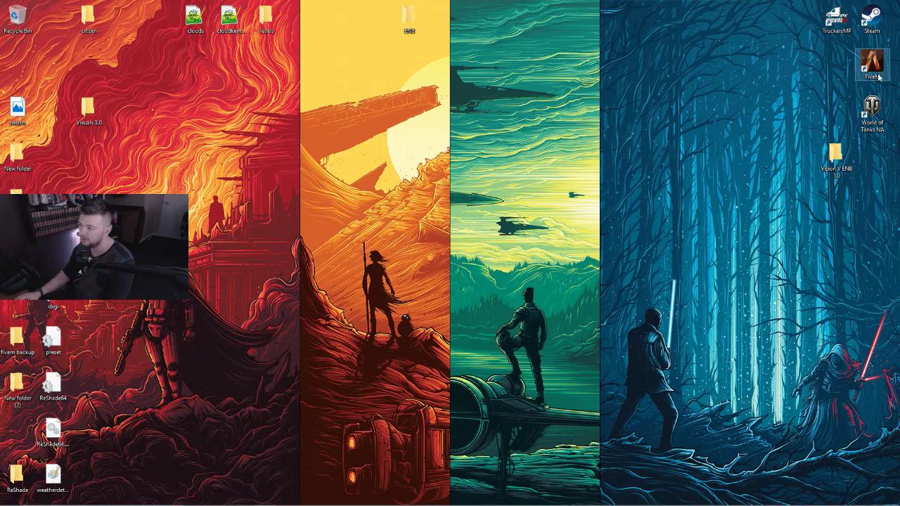
Open the file location of the desktop FiveM shortcut and enter the FiveM Application Data folder.
right_click(872, 64)
left_click(849, 101)
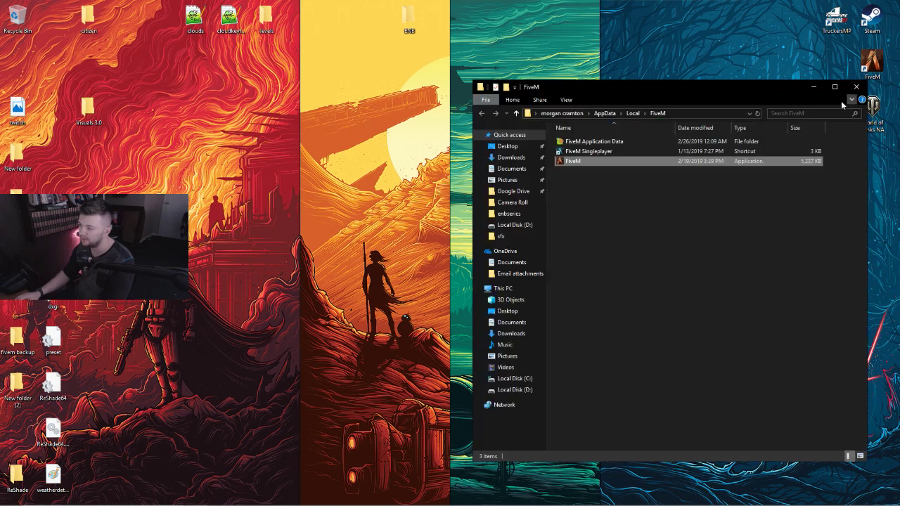
double_click(589, 143)
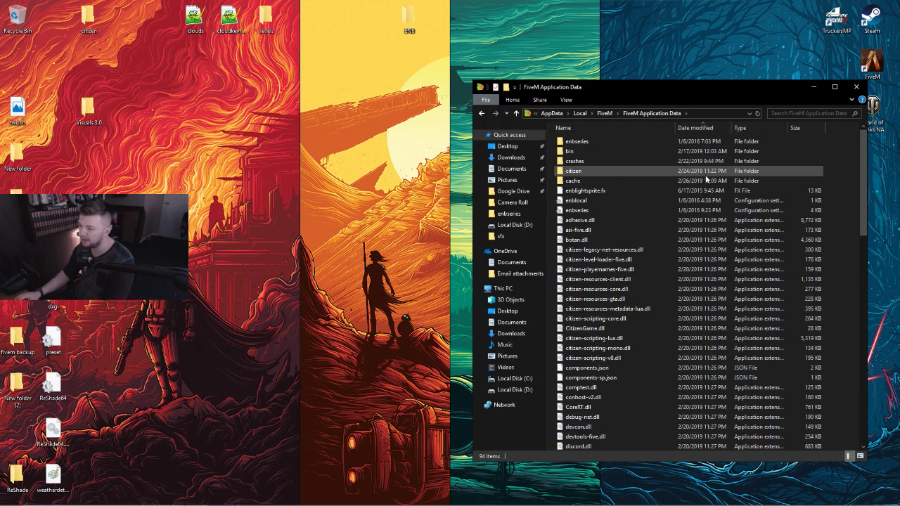
Try to delete the citizen folder from FiveM Application Data.
left_click(587, 170)
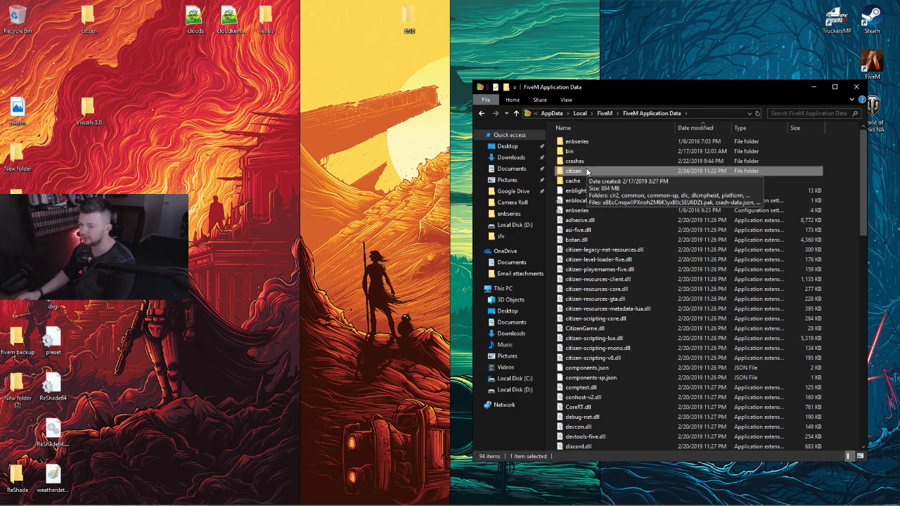
right_click(587, 171)
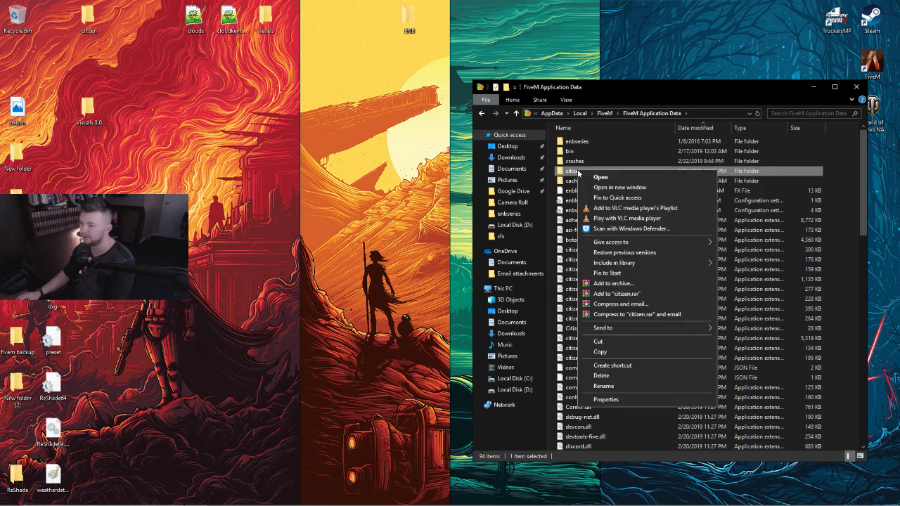
left_click(602, 375)
Locate the caches XML file near the end of the FiveM Application Data listing.
scroll(639, 263, "down", 10)
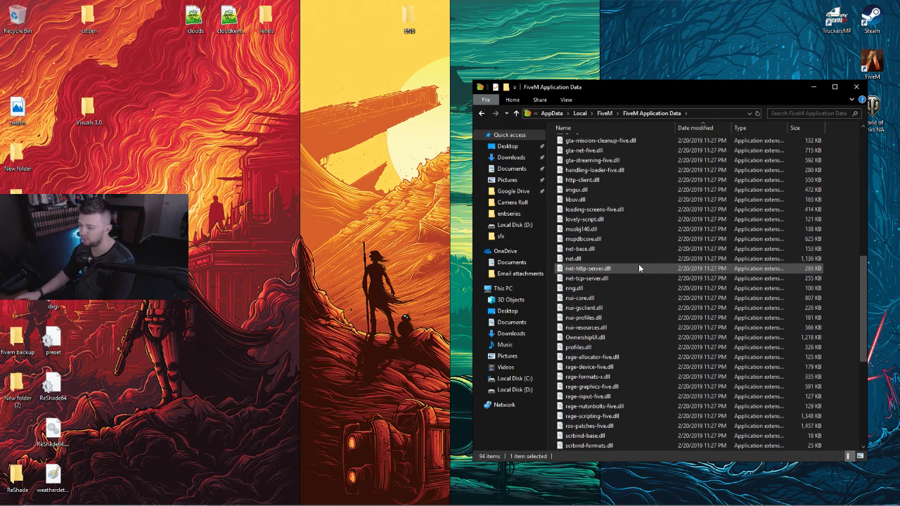
scroll(638, 263, "down", 8)
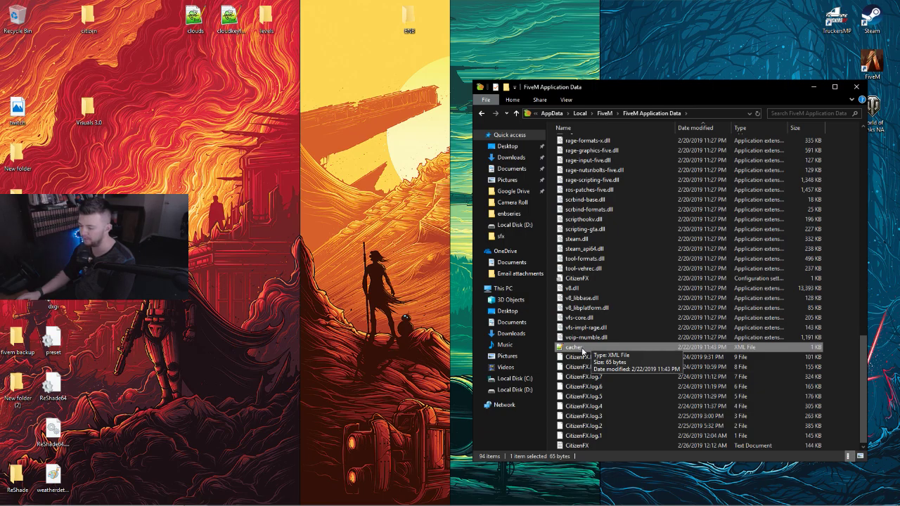
scroll(596, 355, "up", 20)
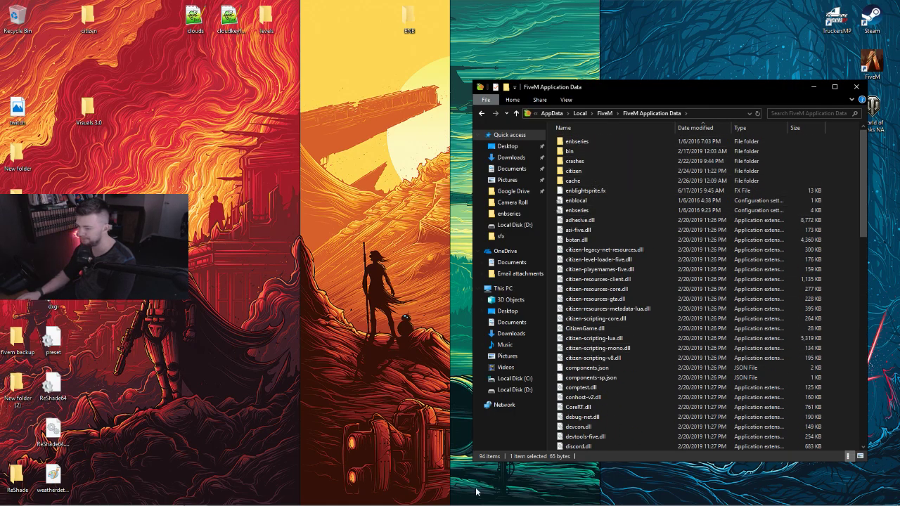
Switch back to the Google Drive folder and select the files from enbadaptation.fx through enbseries.ini.
mouse_move(352, 503)
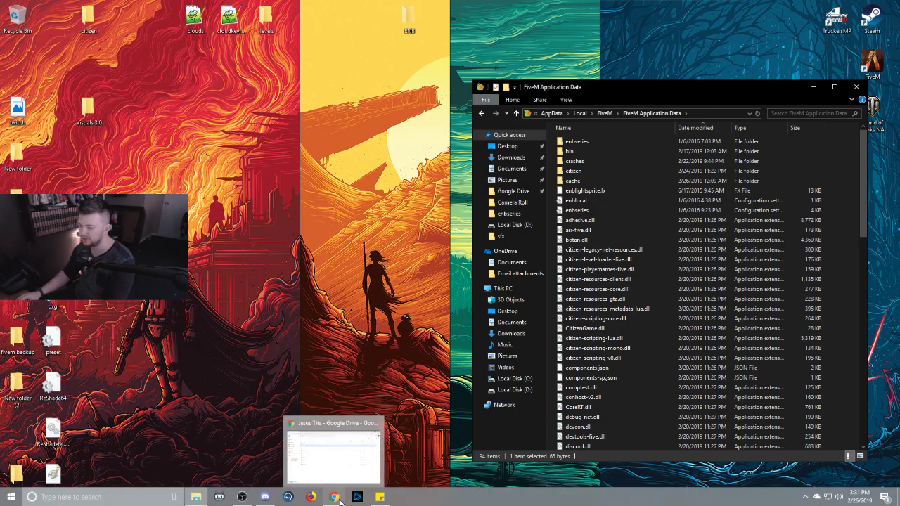
left_click(334, 467)
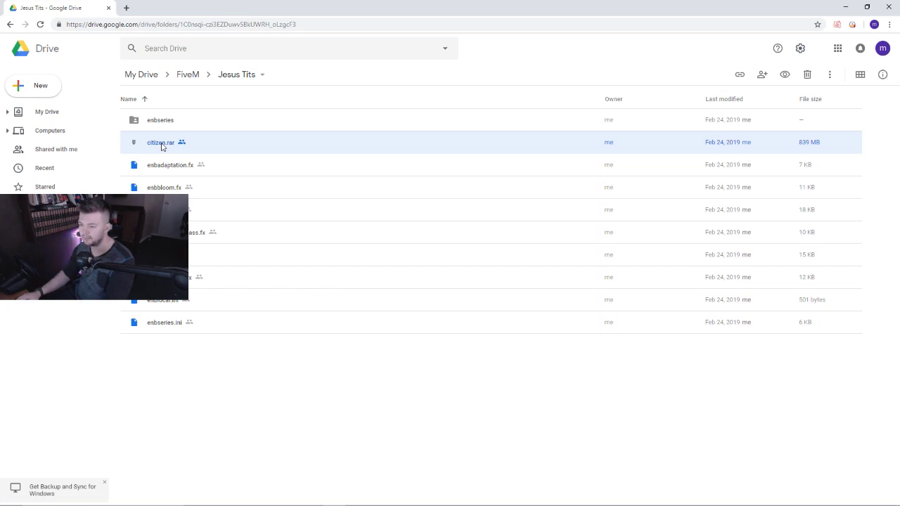
left_click(167, 123)
left_click(175, 168)
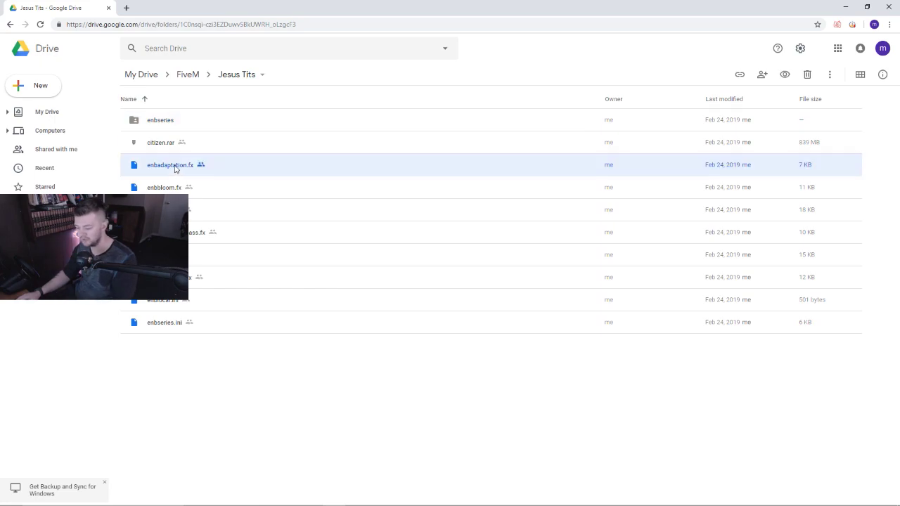
left_click(173, 327, "shift")
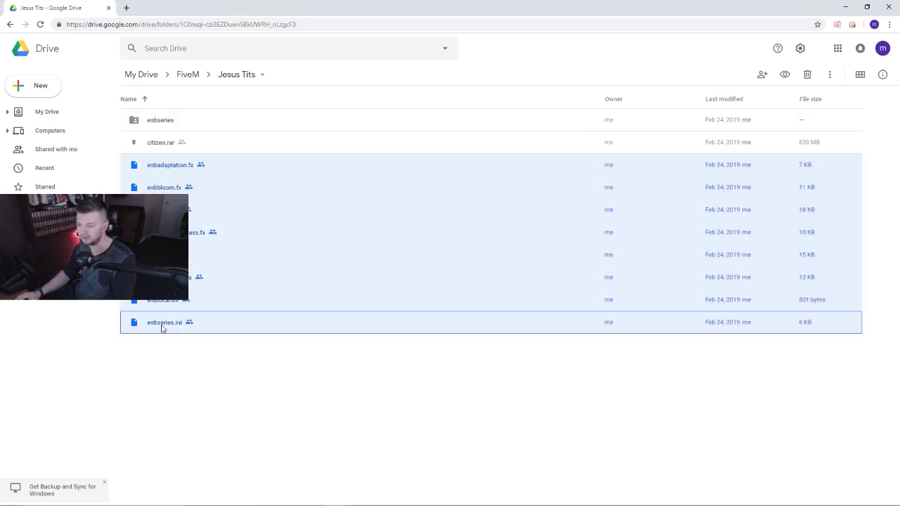
Examine the contents of the enbseries folder on Google Drive and close the browser.
double_click(150, 130)
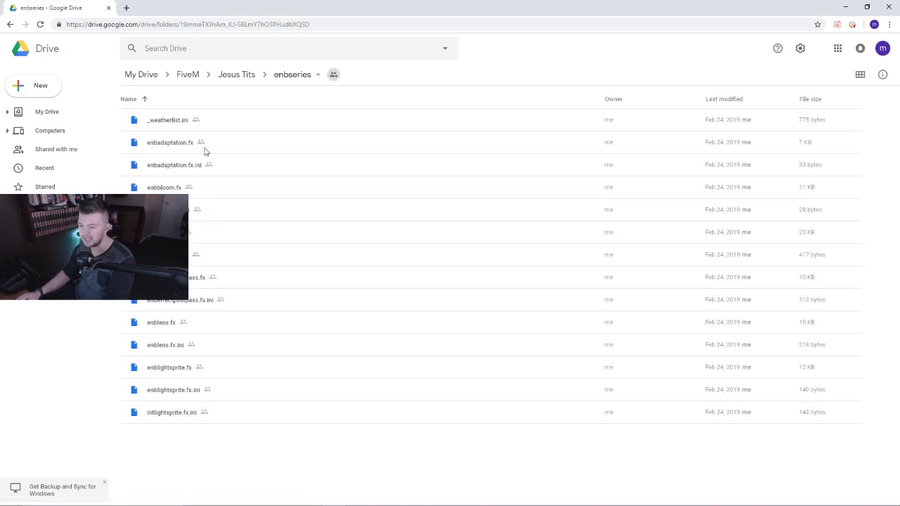
left_click(159, 121)
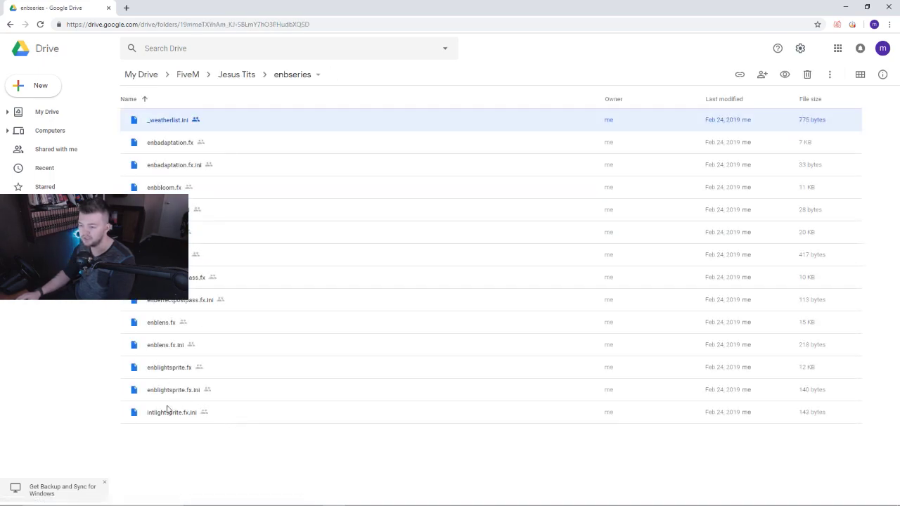
left_click(889, 7)
Open the desktop ENB folder, check its enbseries subfolder, and place the window beside FiveM Application Data.
double_click(410, 20)
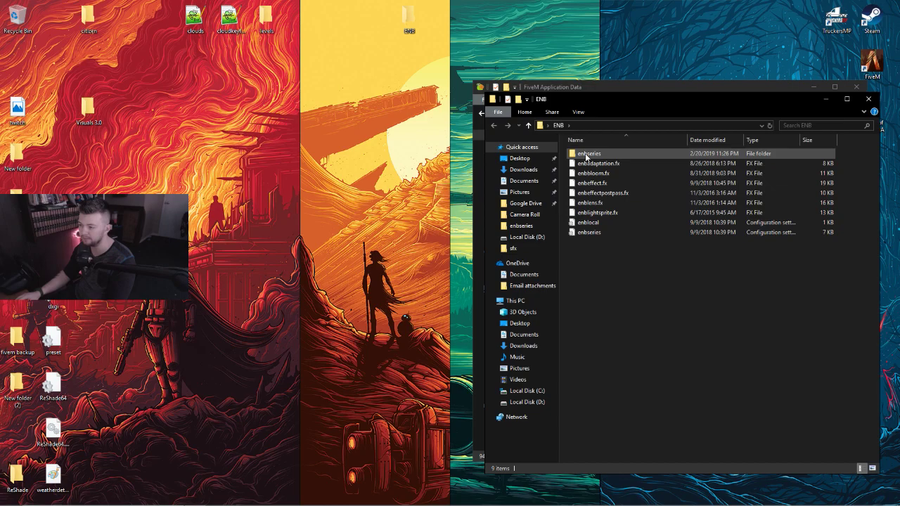
double_click(585, 157)
key("alt+Left")
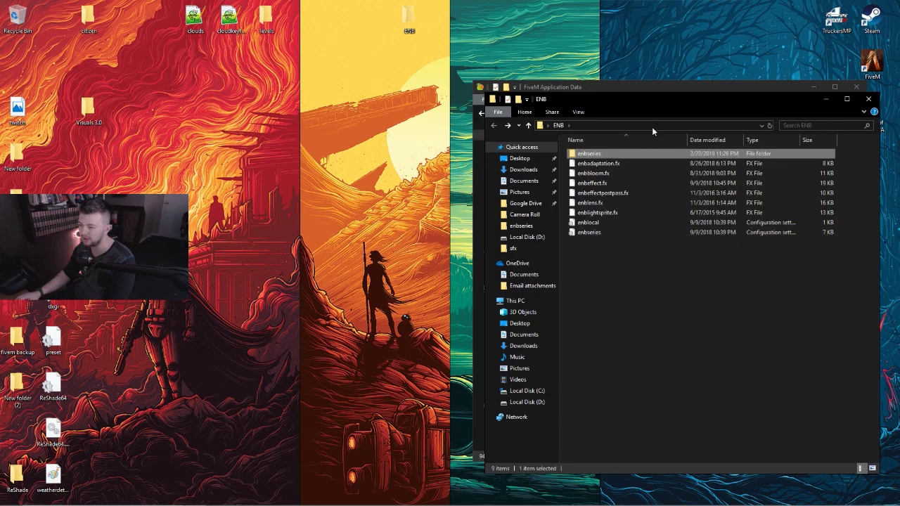
left_click_drag(643, 97, 198, 67)
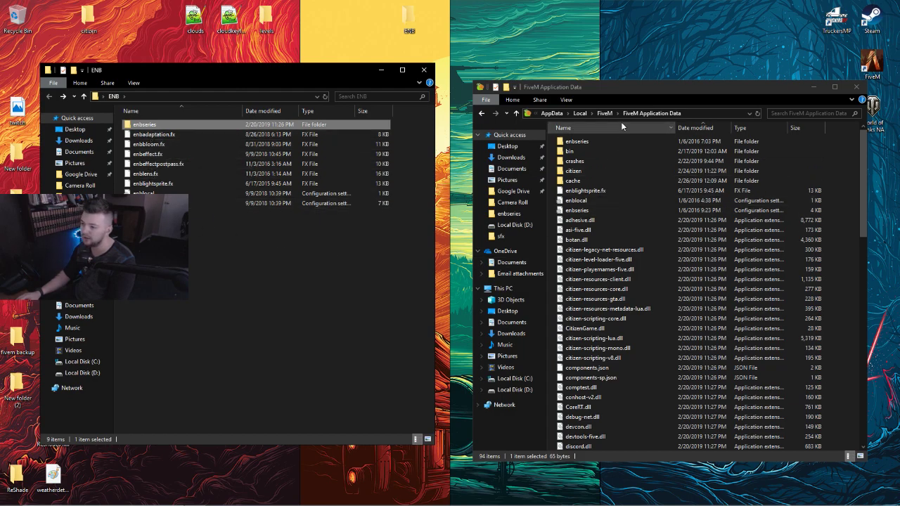
Go up to the FiveM folder and reopen FiveM Application Data as the destination for the ENB files.
left_click(649, 135)
key("alt+Left")
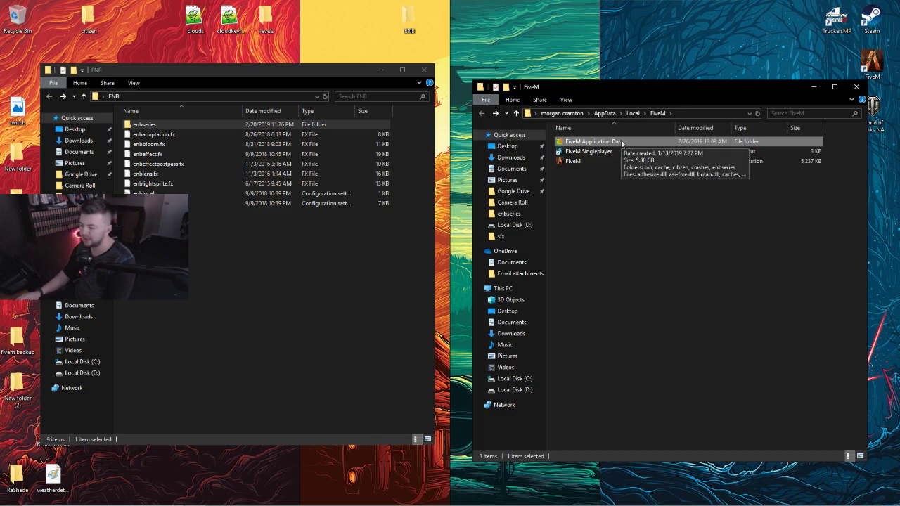
left_click_drag(147, 128, 140, 148)
left_click(158, 164)
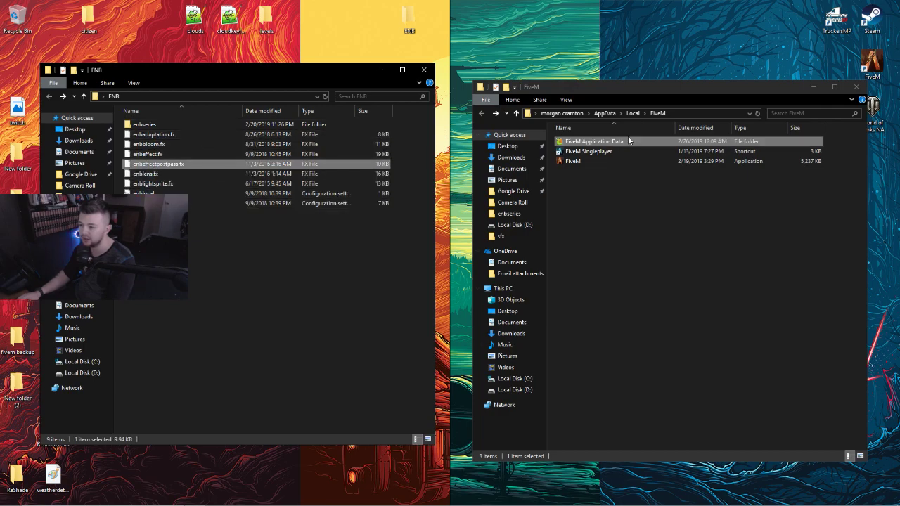
left_click(621, 143)
double_click(622, 143)
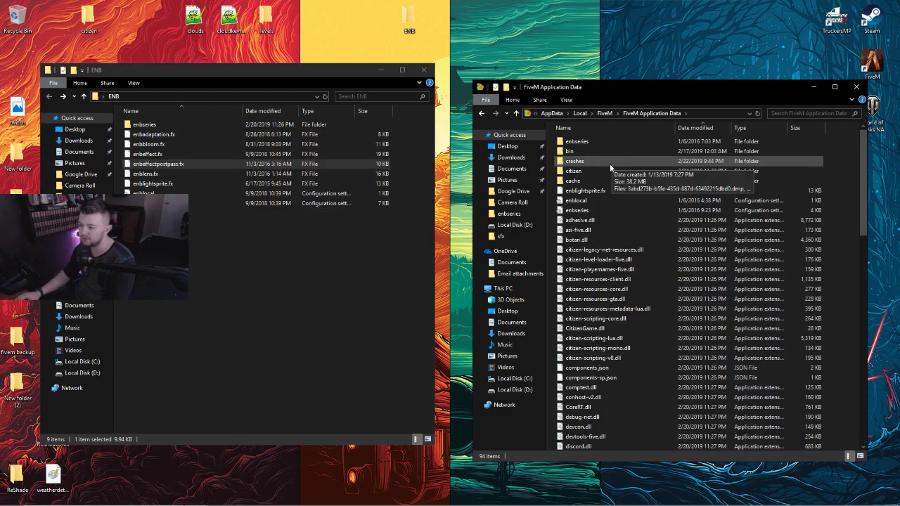
Check the enbseries folder and the files from enblightsprite.fx to asi-five.dll in FiveM Application Data, and close its window.
double_click(579, 142)
key("BackSpace")
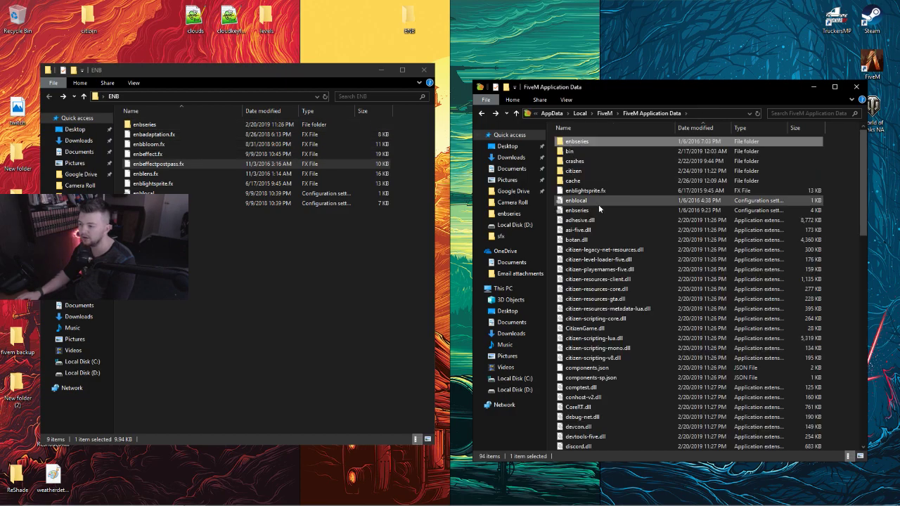
left_click(584, 190)
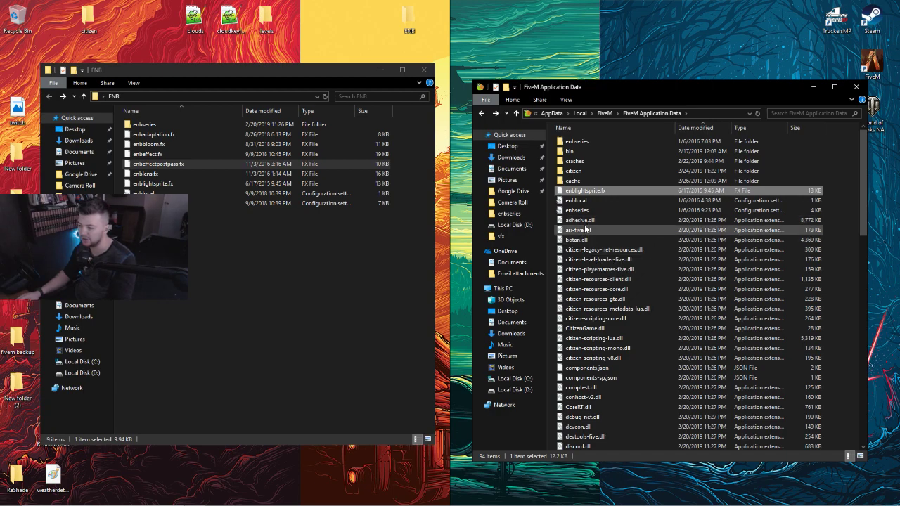
left_click(581, 232, "shift")
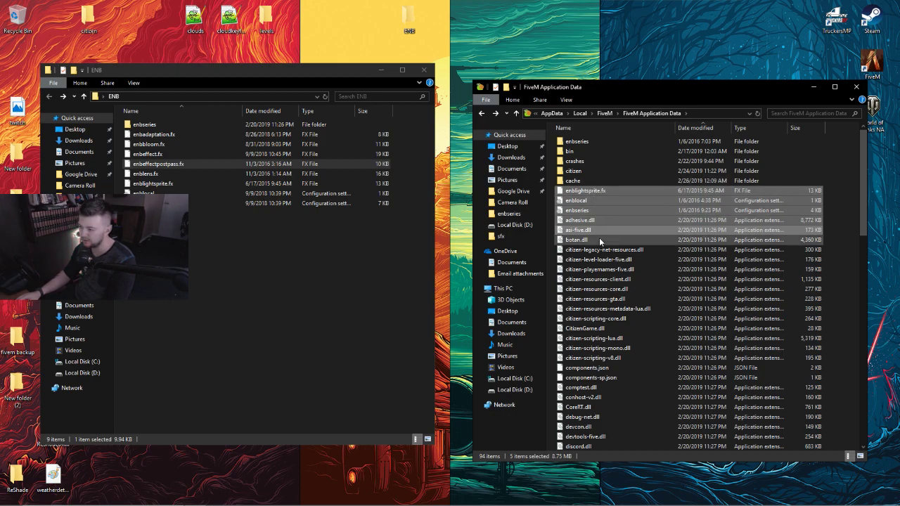
left_click(854, 87)
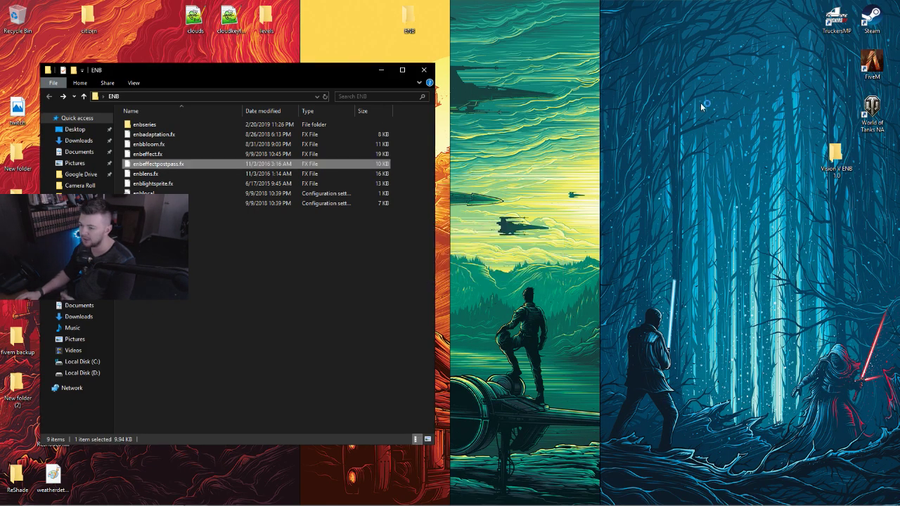